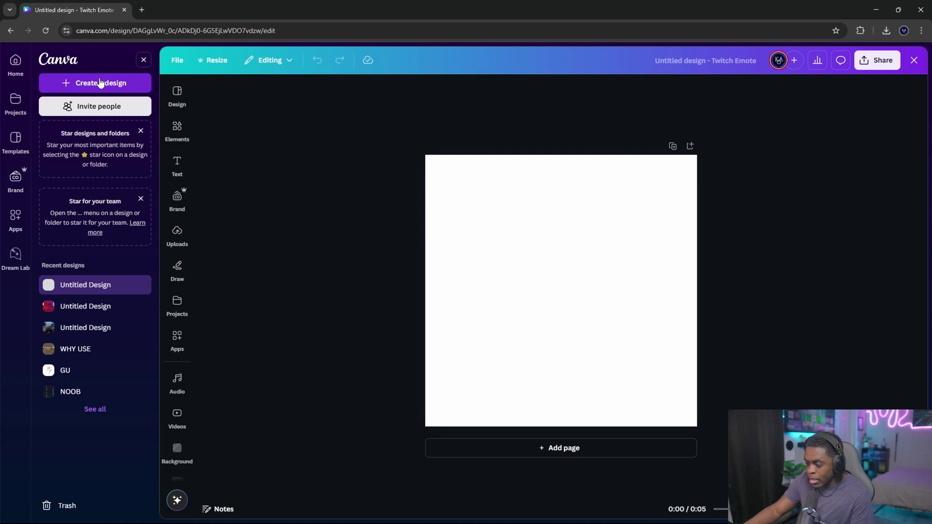
Search 'Twitch emote' and start a blank 112 × 112 px Twitch Emote design.
left_click(67, 83)
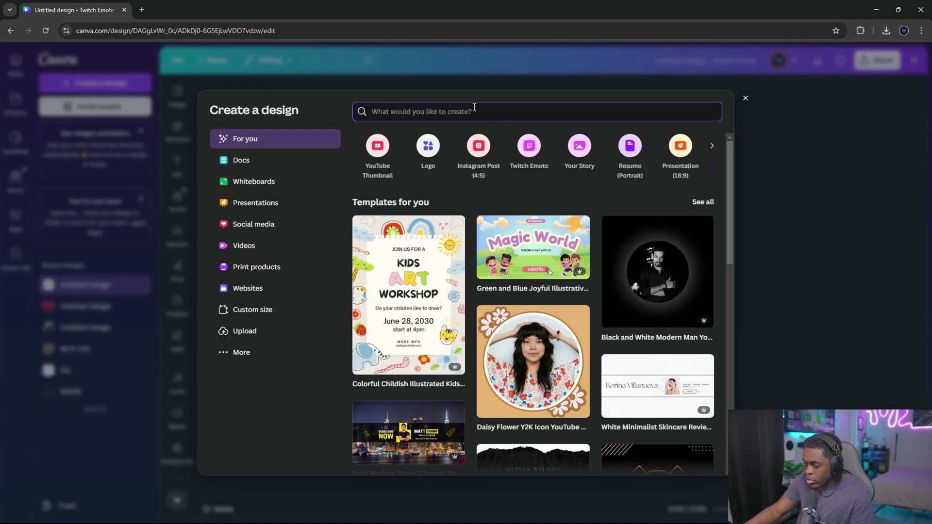
type("T")
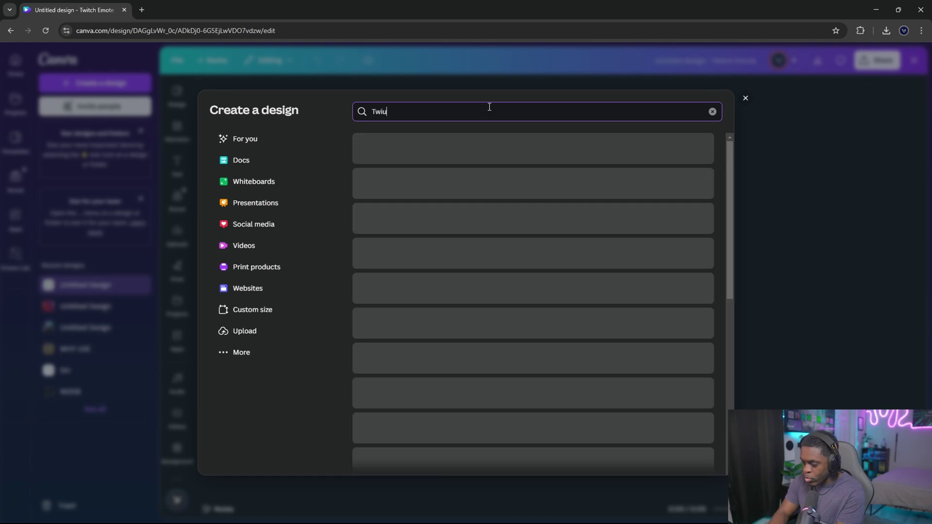
type("witch emote")
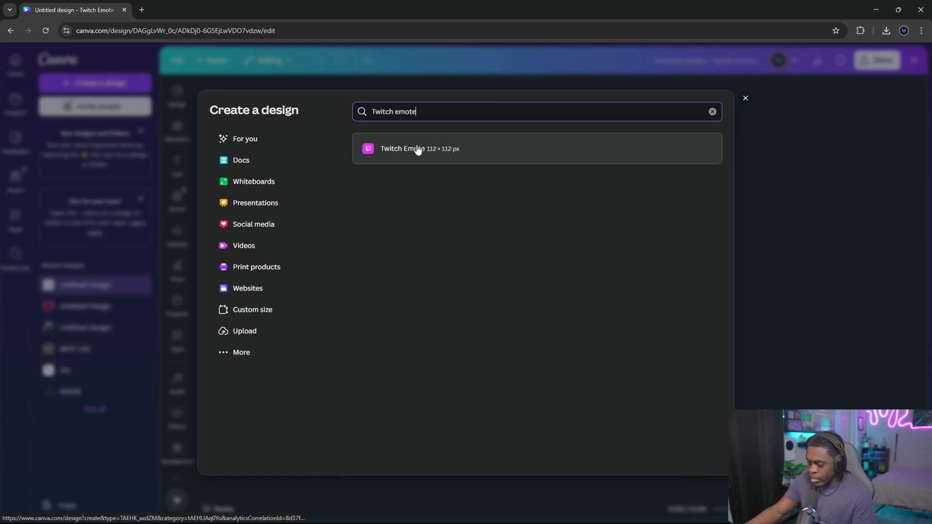
left_click(492, 158)
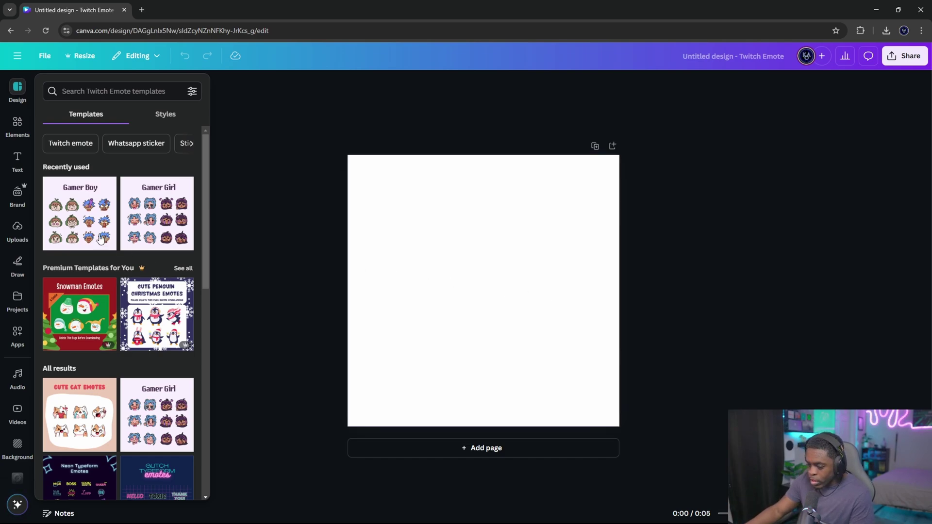
Upload several mug-drinking webcam screenshots and return to the uploaded images list.
left_click(17, 233)
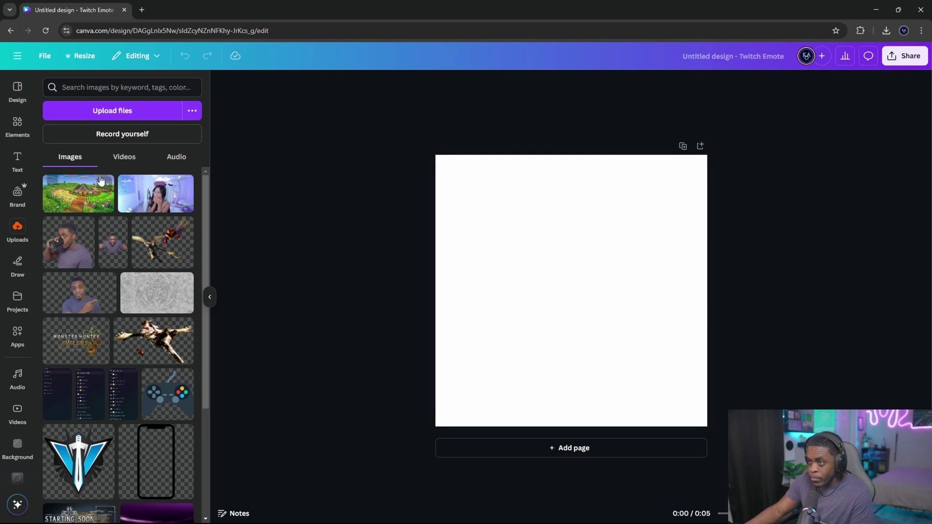
left_click(117, 116)
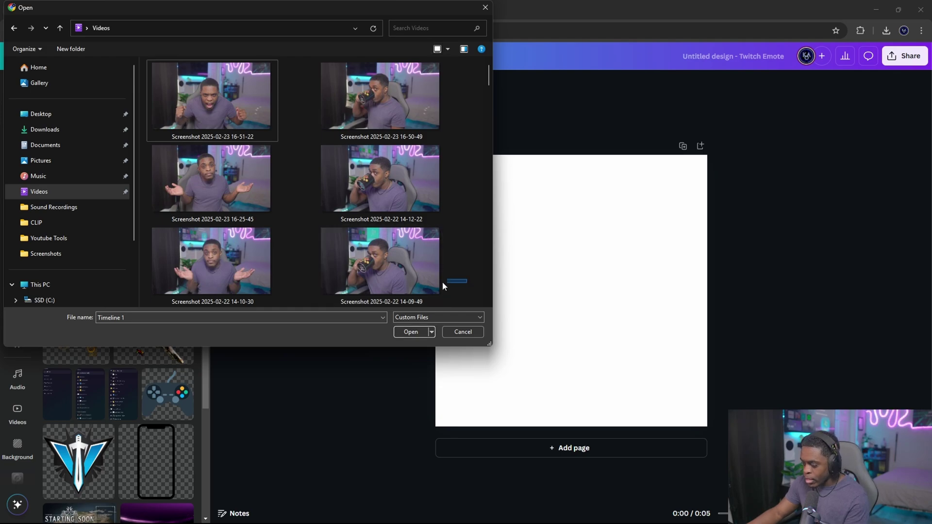
left_click_drag(467, 279, 214, 98)
left_click(414, 332)
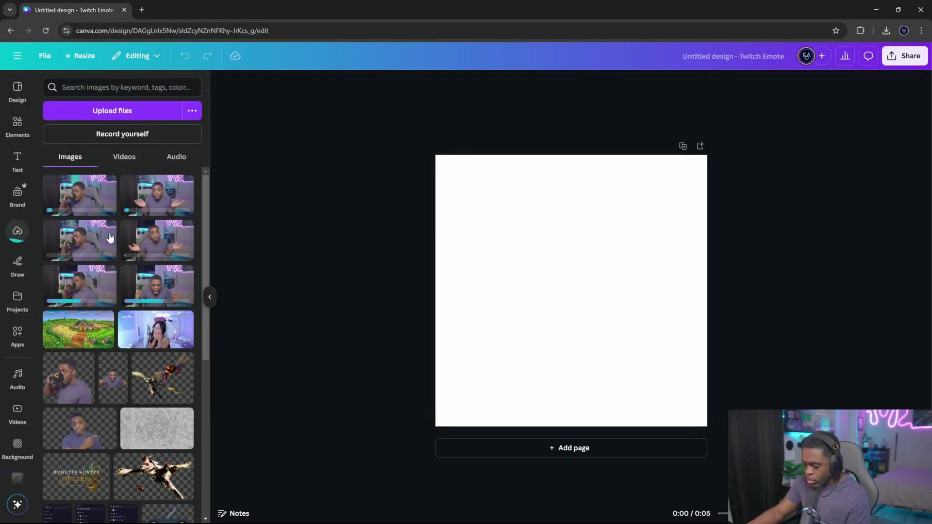
left_click(139, 116)
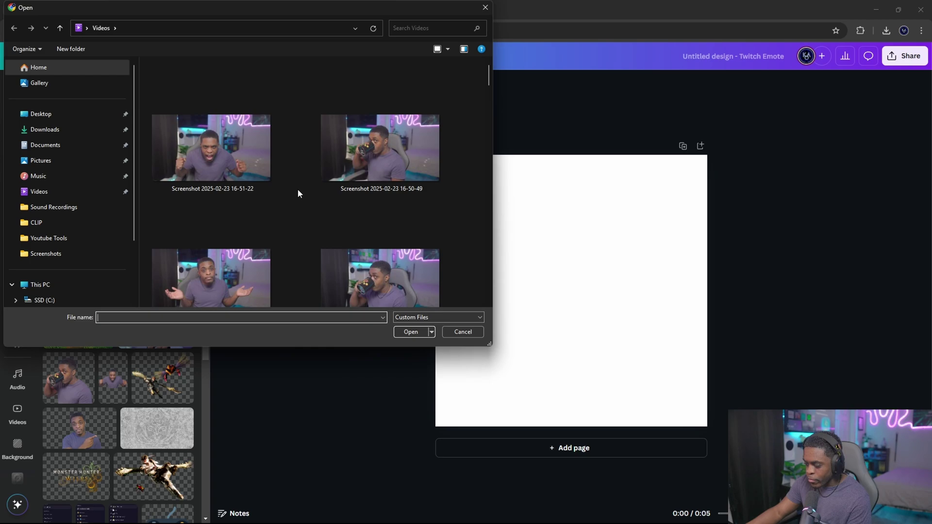
key("Escape")
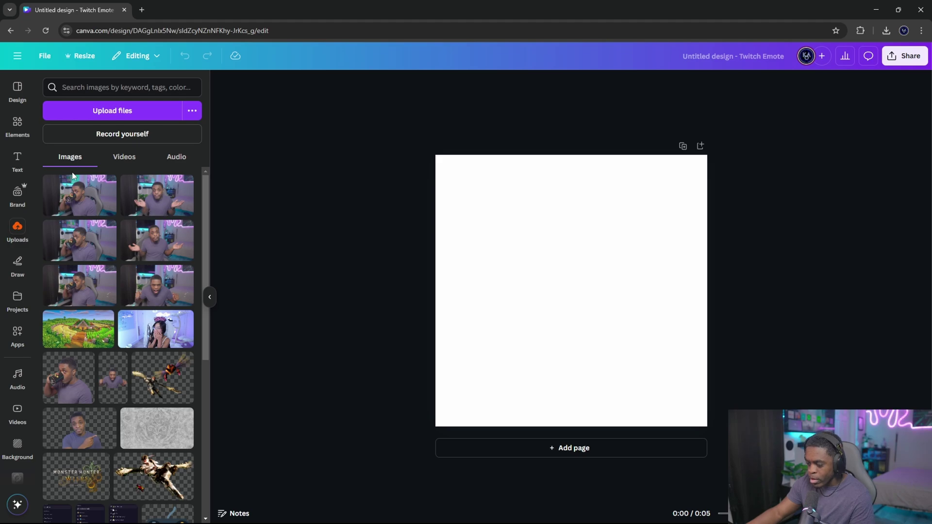
left_click(126, 160)
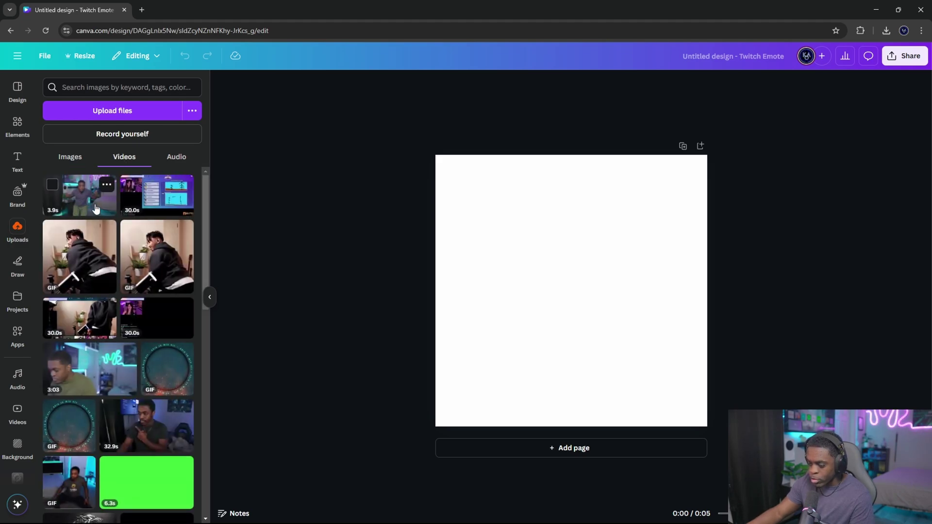
left_click(70, 157)
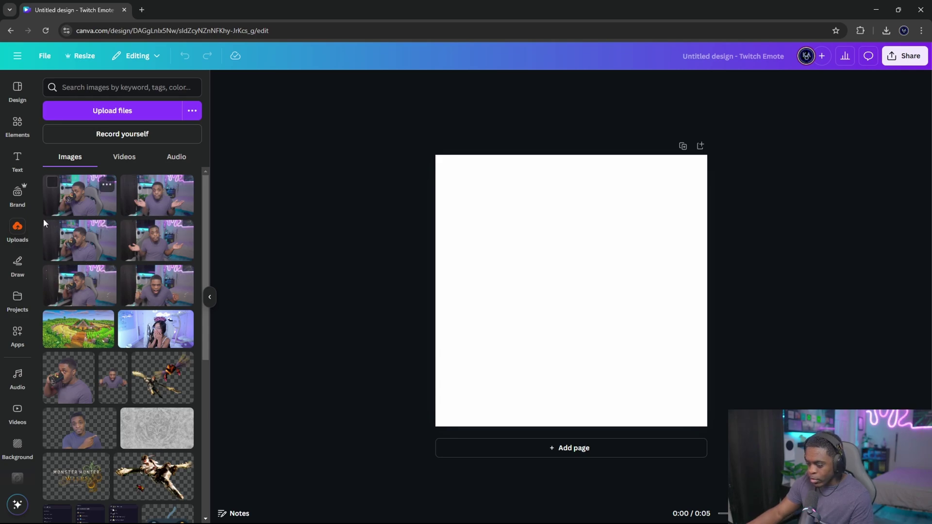
Place the mug-drinking screenshot on the page and enlarge it to overflow the square canvas.
left_click(71, 286)
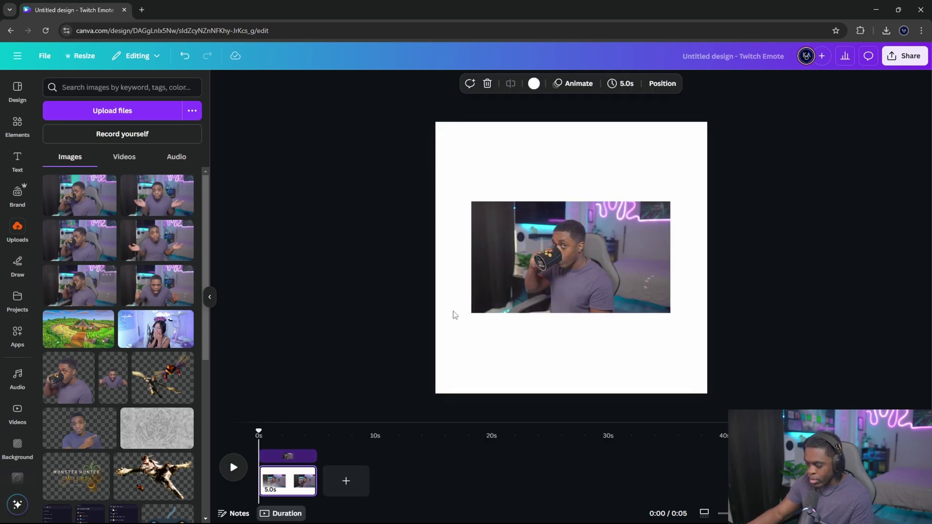
left_click(660, 306)
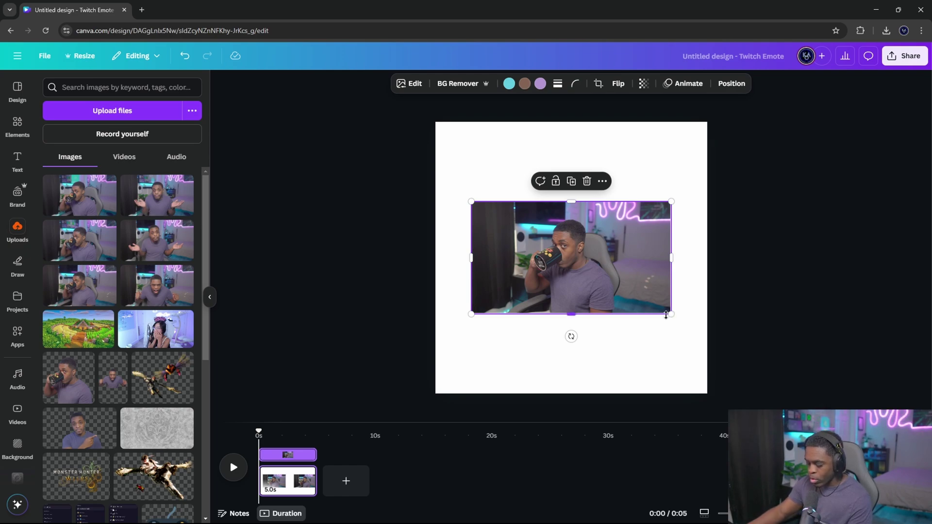
left_click_drag(667, 315, 812, 394)
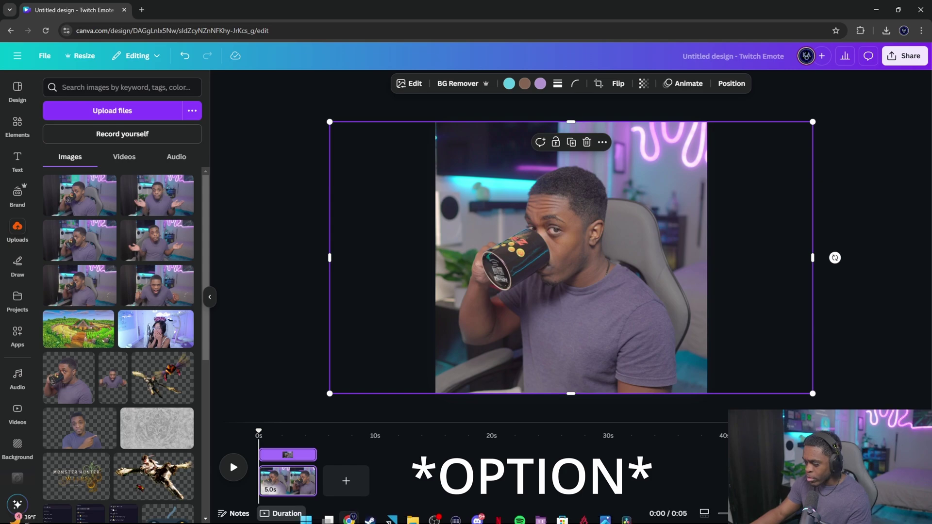
left_click(889, 360)
left_click(611, 284)
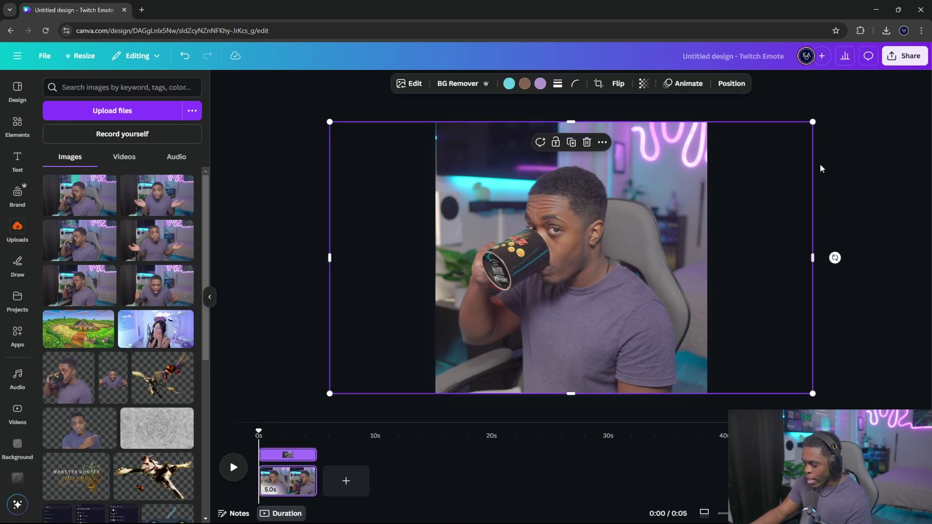
left_click_drag(814, 392, 867, 422)
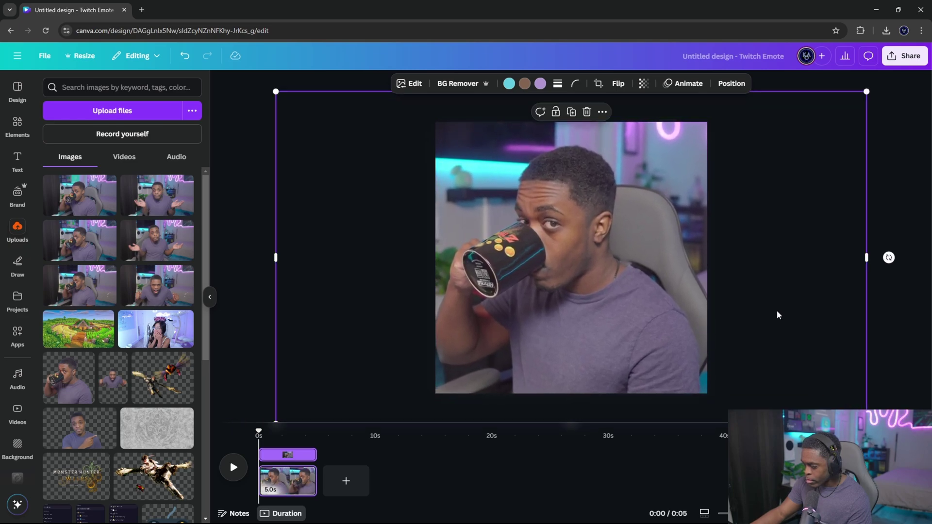
left_click_drag(704, 309, 708, 310)
left_click(897, 306)
left_click(680, 263)
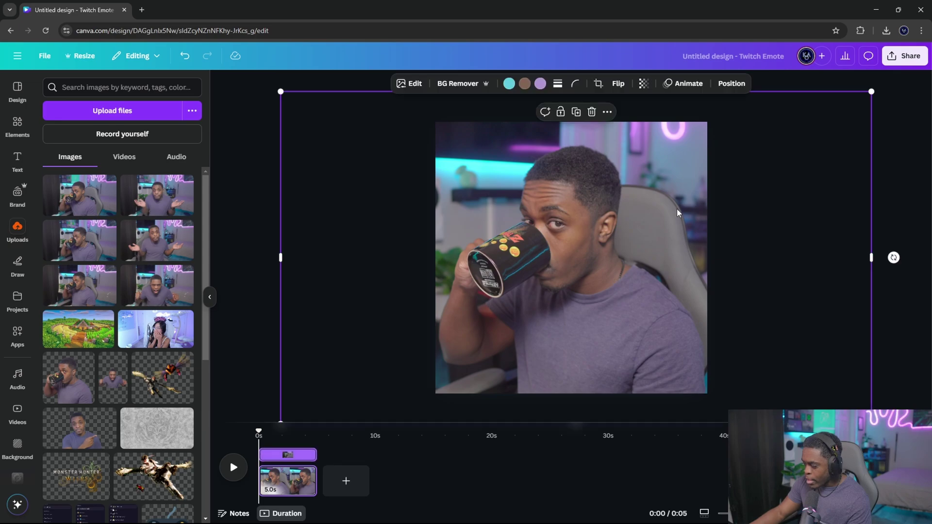
Remove the screenshot's background with BG Remover, then bring up Magic Eraser from Edit.
left_click(470, 88)
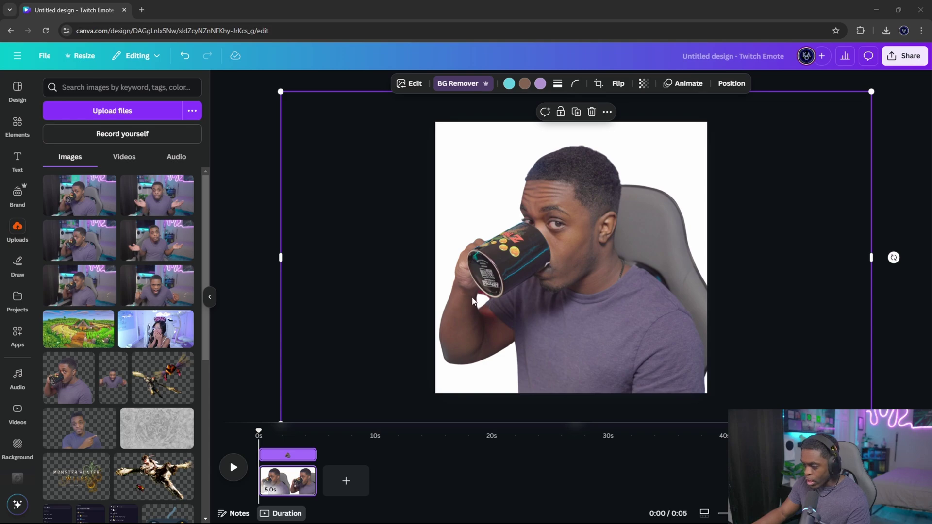
left_click(410, 85)
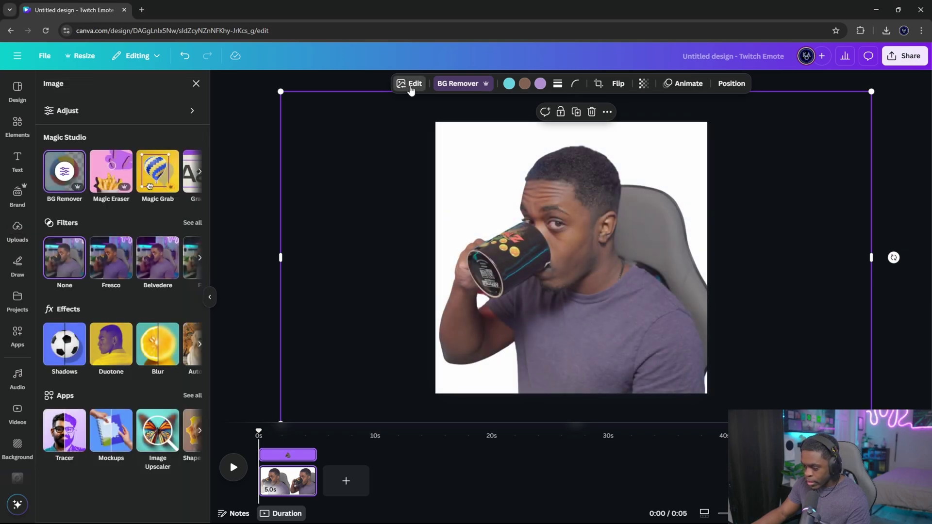
left_click(111, 175)
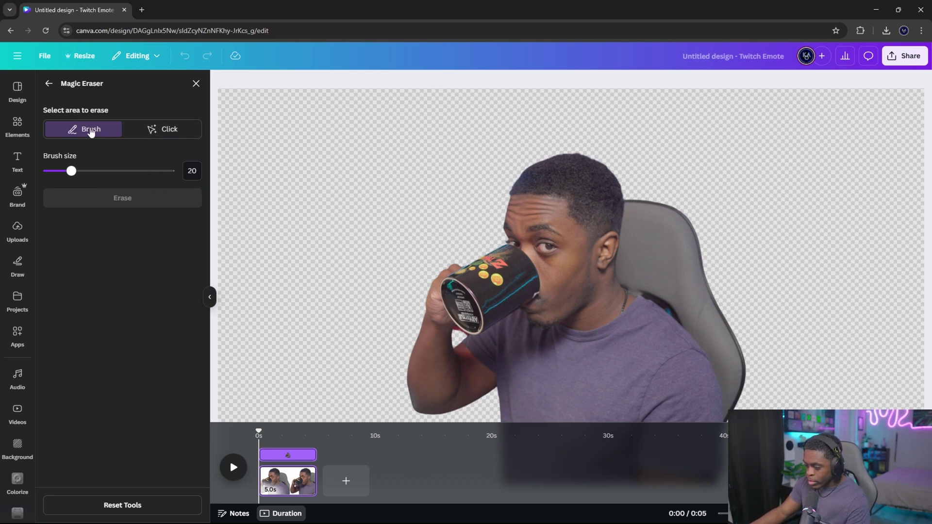
Erase the purple gaming chair by object selection, then return to the image options.
left_click(164, 133)
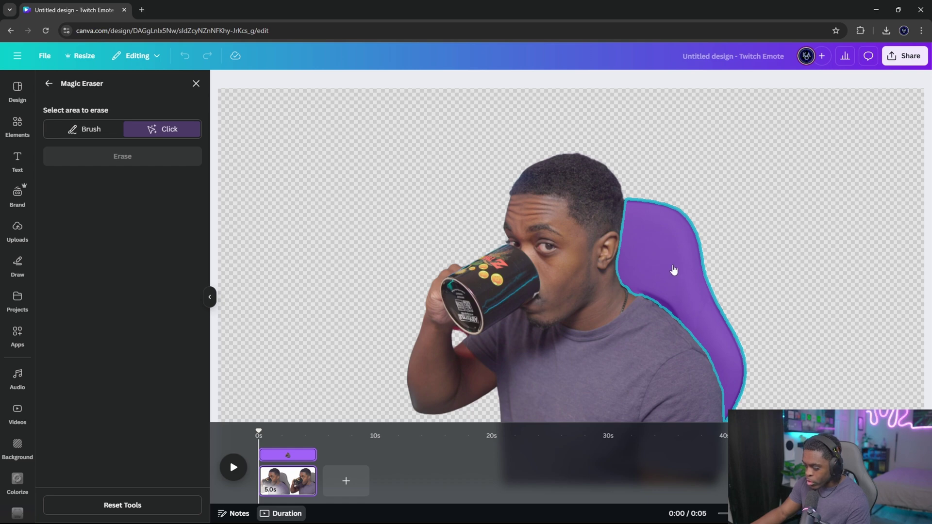
left_click(661, 256)
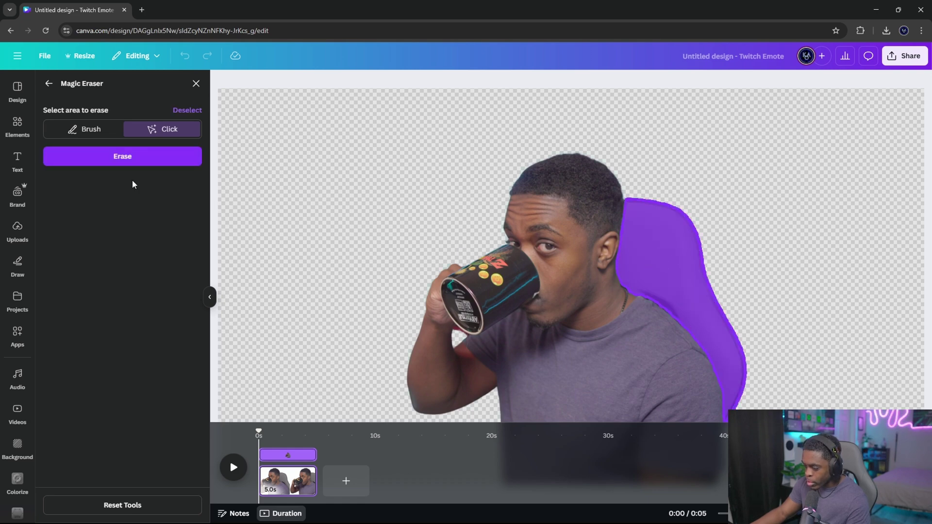
left_click(133, 161)
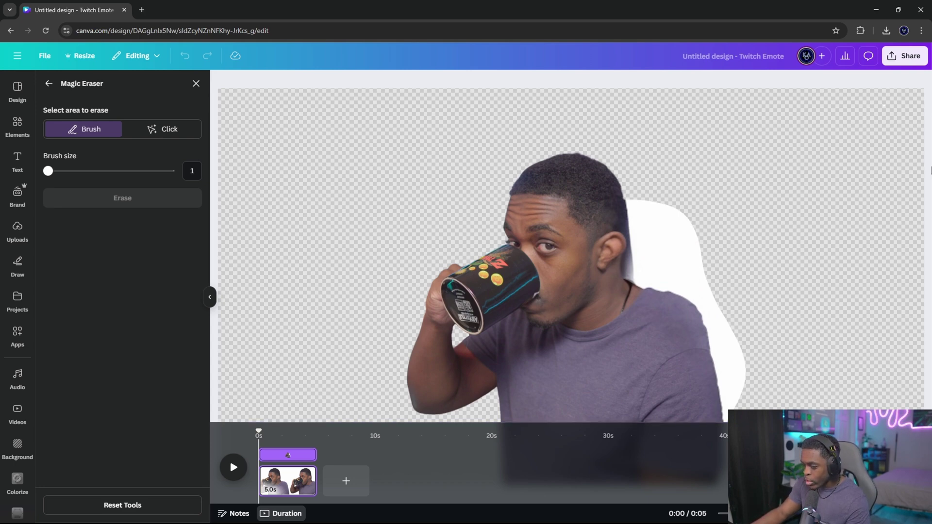
left_click(49, 83)
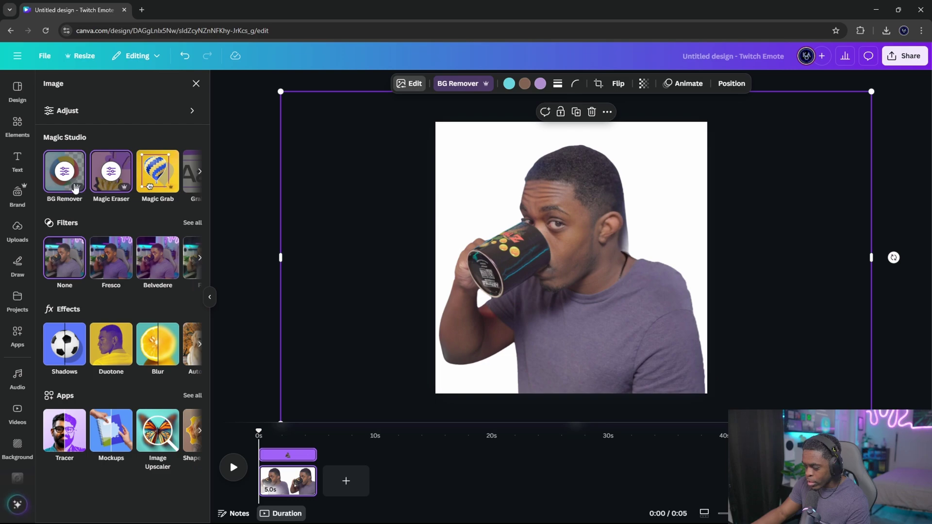
Zoom in and erase the grey fringe along the neck with a size 8 erase brush.
left_click(59, 182)
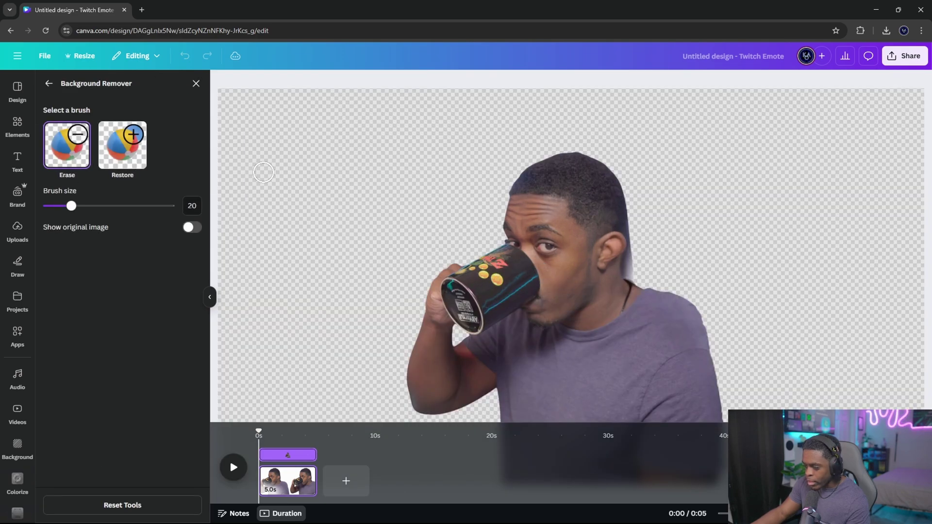
scroll(643, 301, "up", 5)
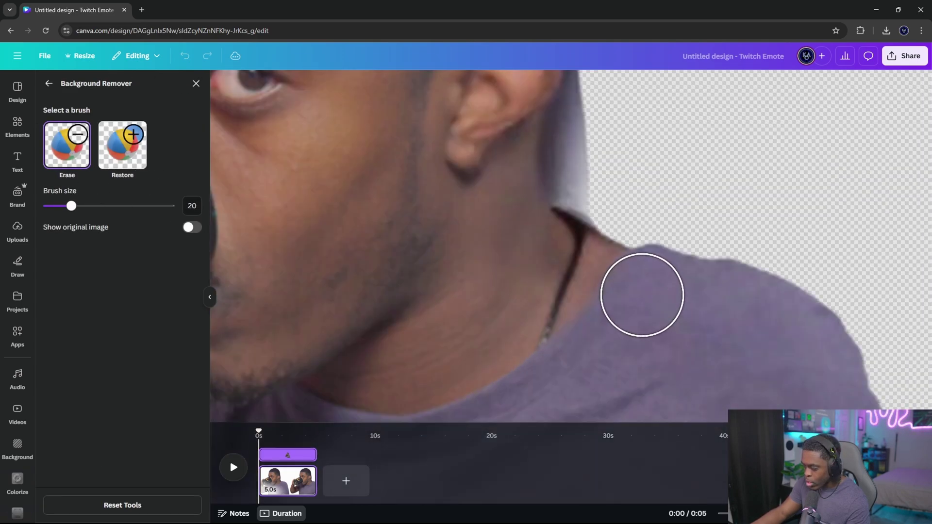
scroll(575, 214, "up", 3)
scroll(599, 249, "up", 5)
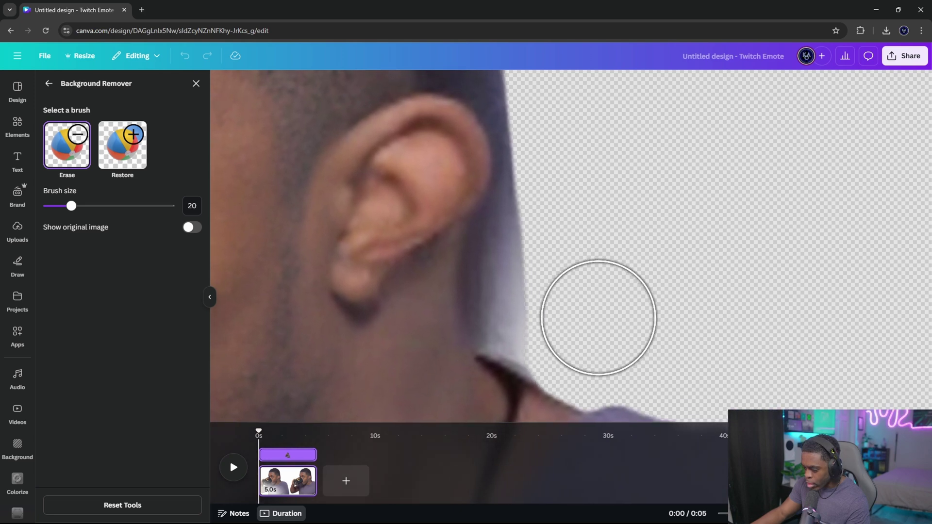
left_click_drag(72, 208, 57, 207)
mouse_move(537, 310)
left_mouse_down()
mouse_move(535, 206)
mouse_move(525, 266)
mouse_move(542, 347)
mouse_move(516, 329)
left_mouse_up()
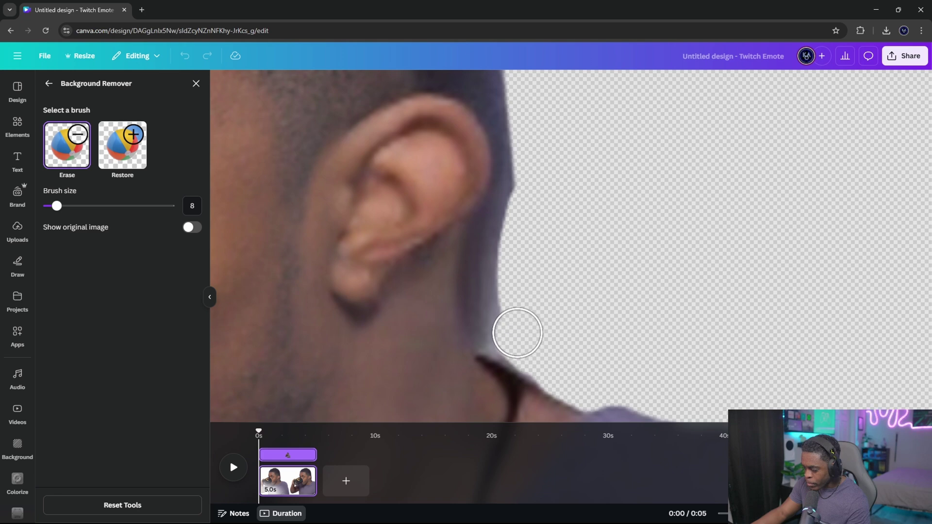
scroll(595, 286, "down", 10)
scroll(553, 272, "up", 2)
scroll(553, 272, "down", 2)
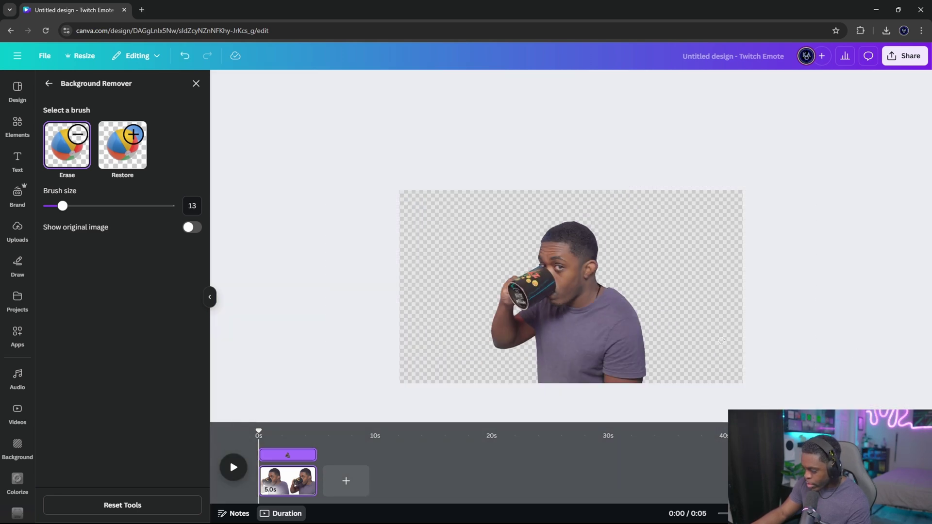
Leave background cleanup, deselect the photo and undo the last change.
left_click(47, 84)
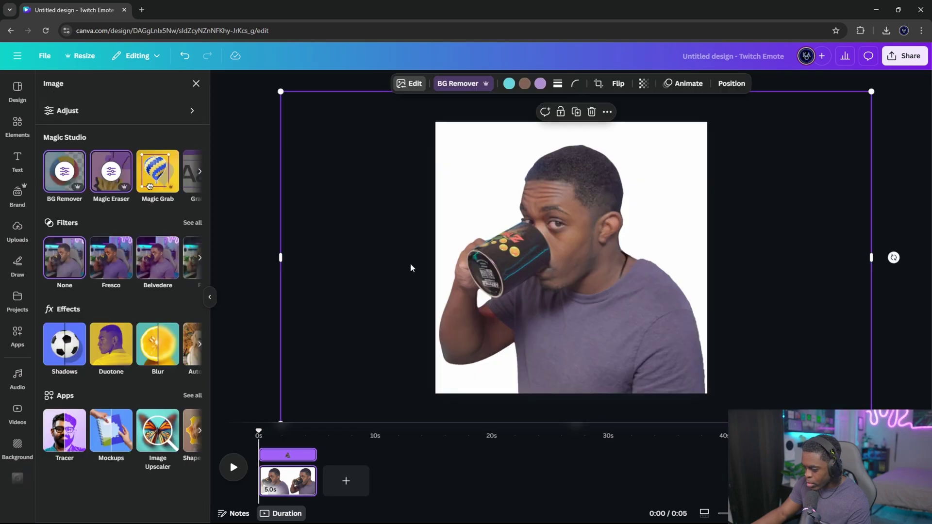
left_click(17, 229)
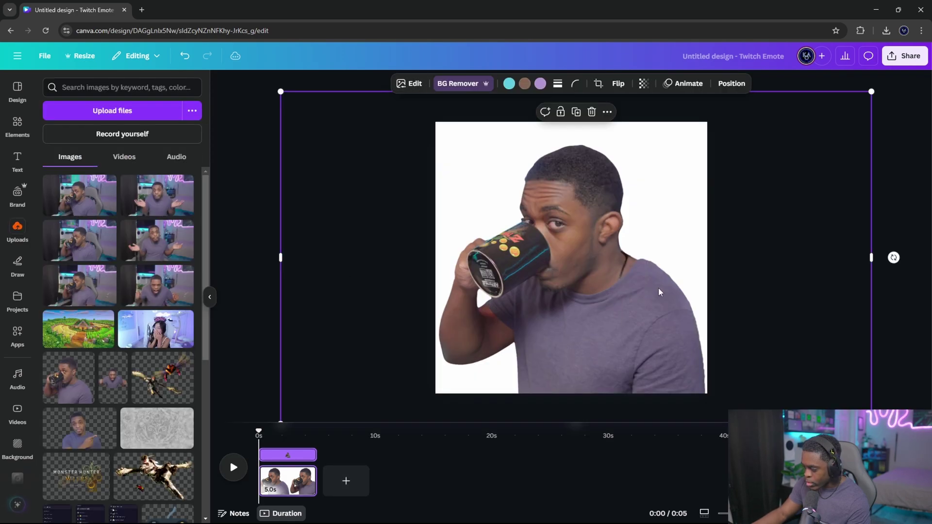
left_click(908, 326)
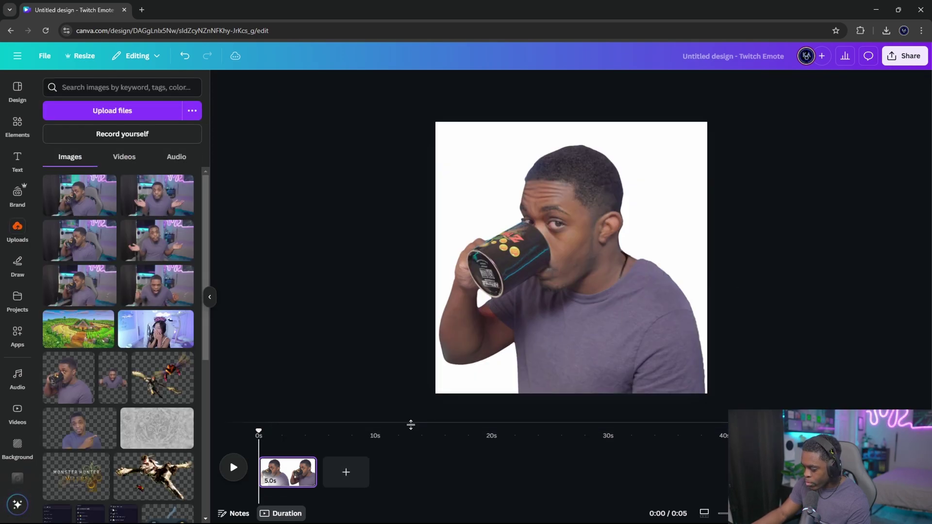
key("ctrl+z")
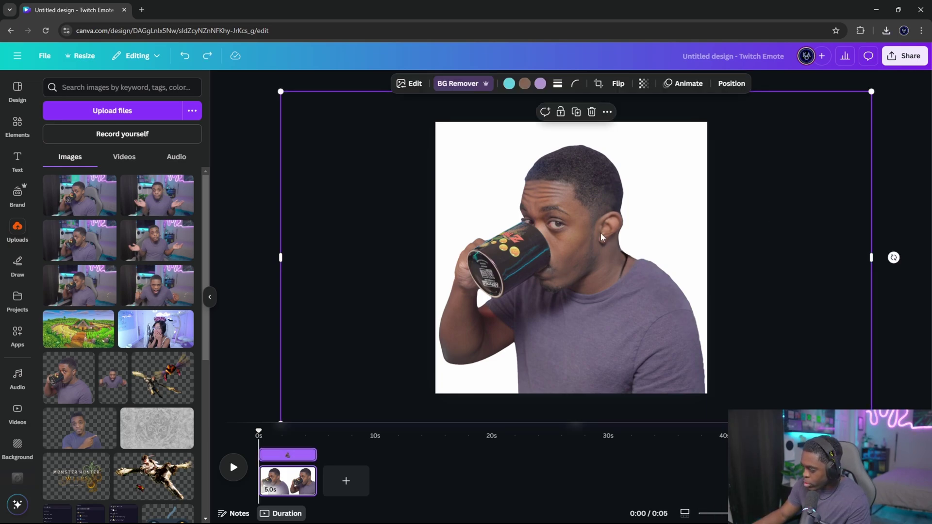
Download the emote as a PNG with a transparent background.
left_click(906, 57)
left_click(757, 245)
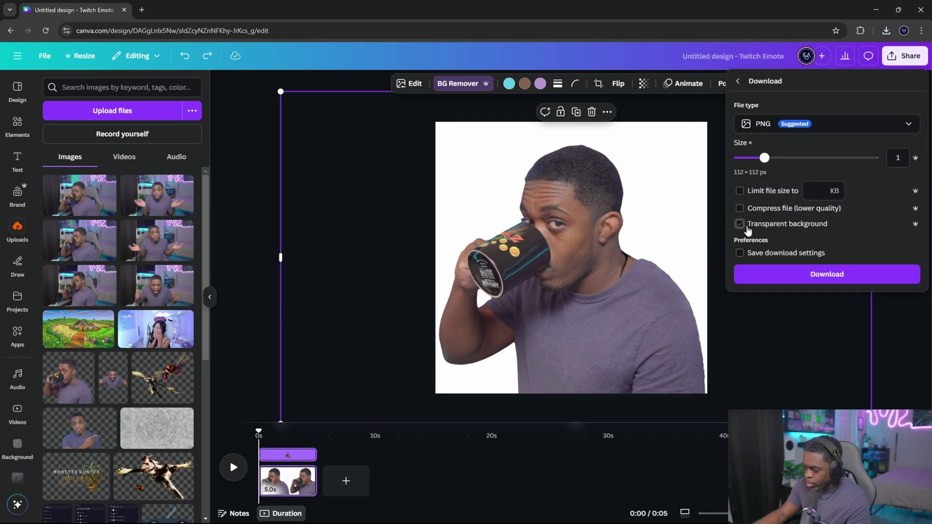
left_click(748, 228)
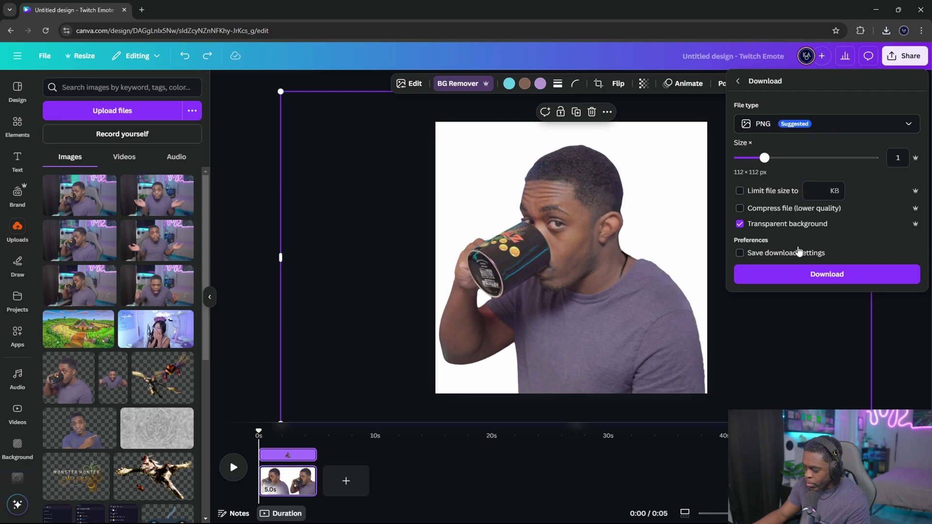
left_click(793, 275)
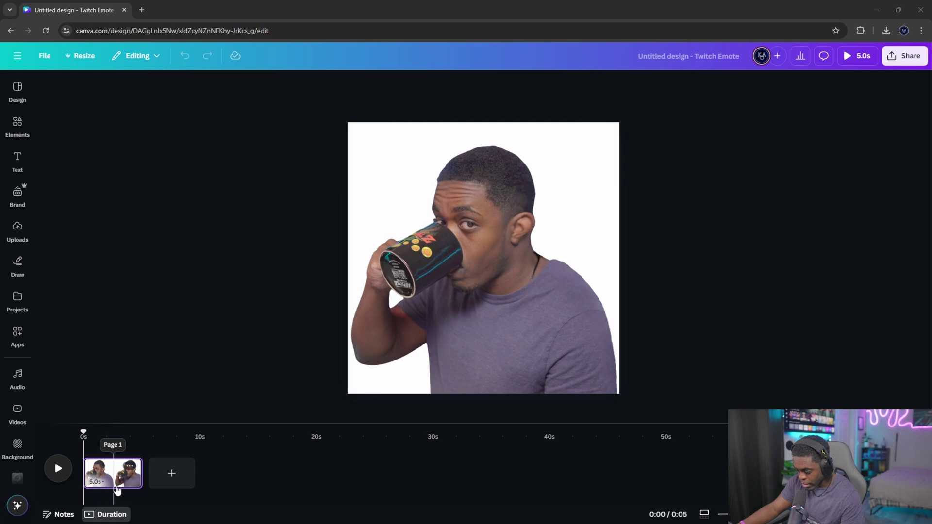
Trim the page clip in the timeline from 5 to about 2.0 seconds.
left_click(120, 488)
left_click_drag(135, 472, 101, 484)
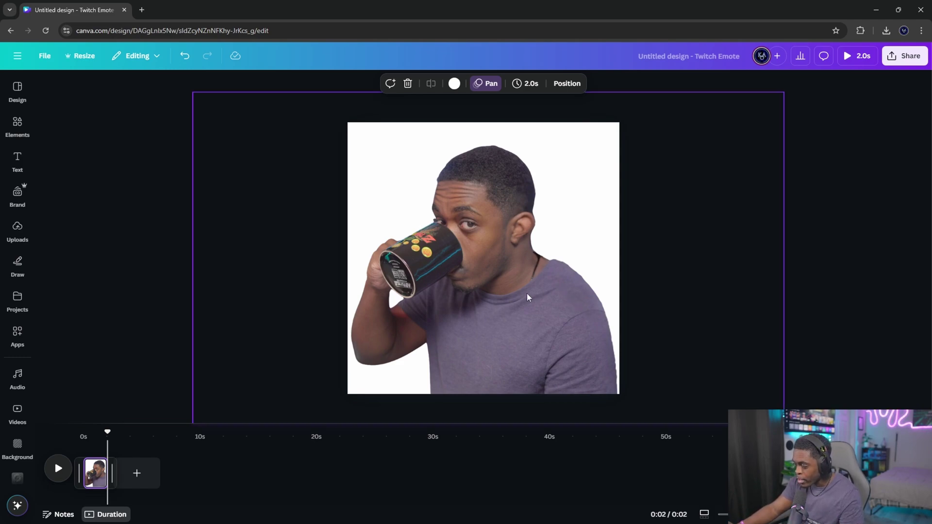
left_click(505, 301)
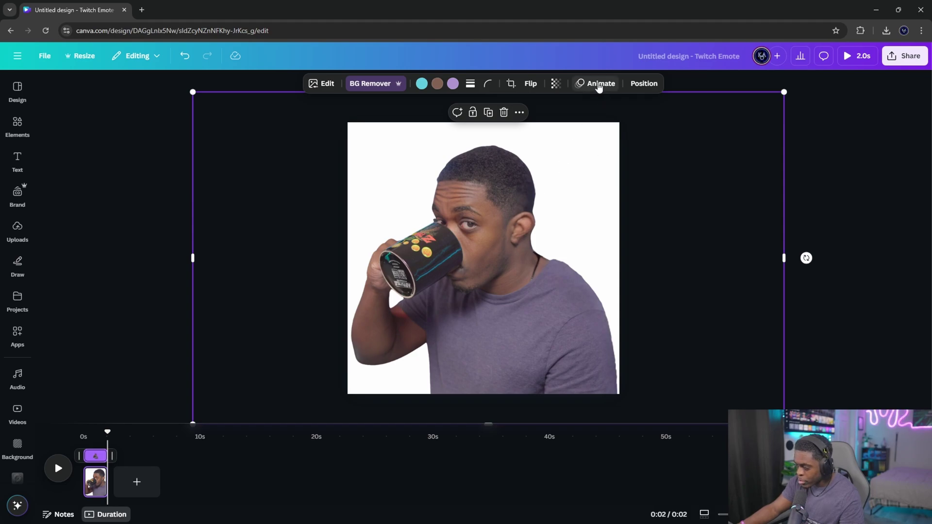
Apply the Rotate animation to the cutout photo and speed it up.
left_click(598, 86)
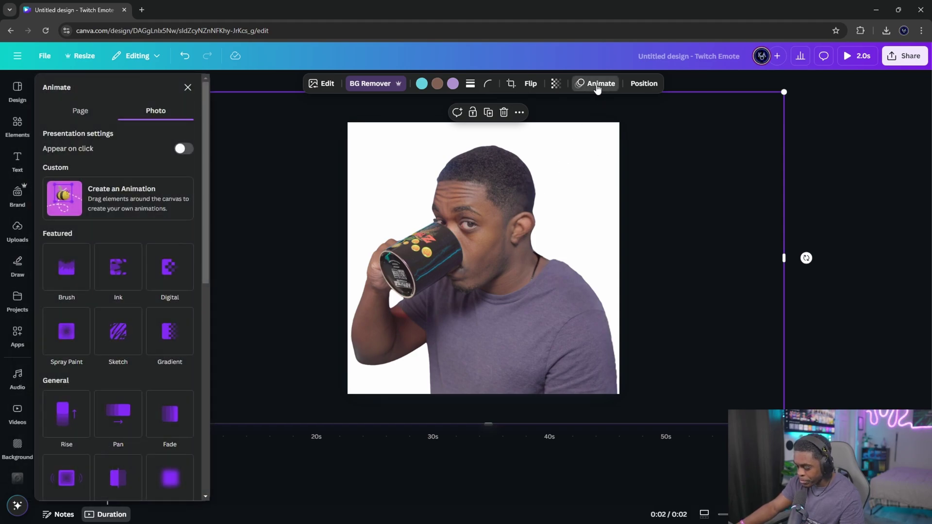
scroll(149, 222, "down", 4)
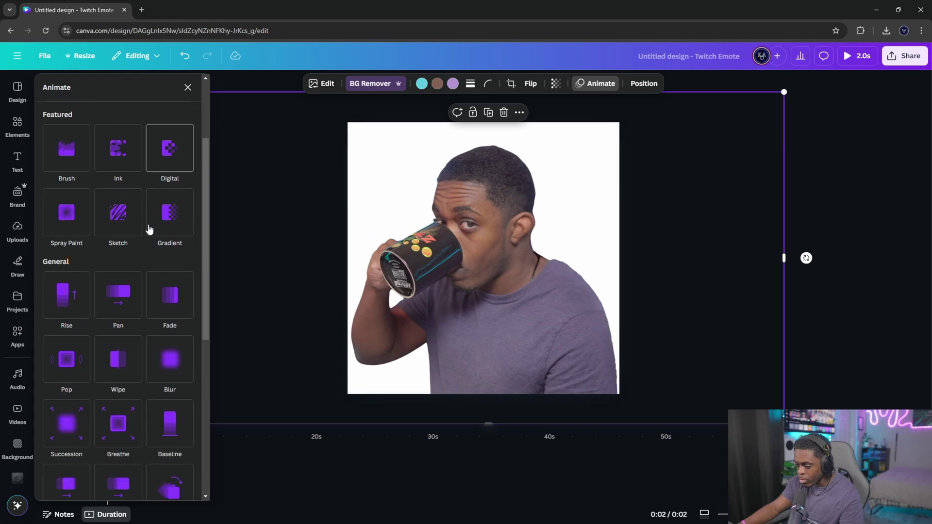
scroll(153, 288, "down", 4)
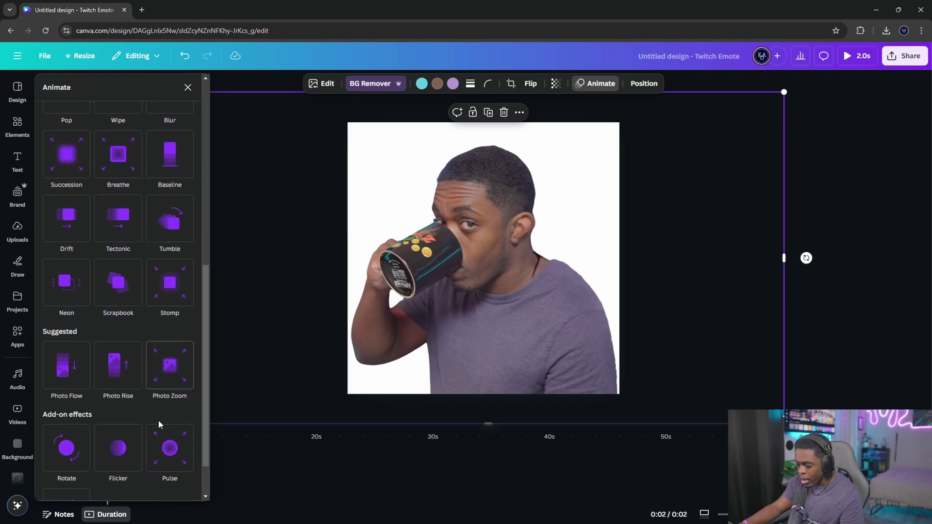
scroll(148, 388, "down", 1)
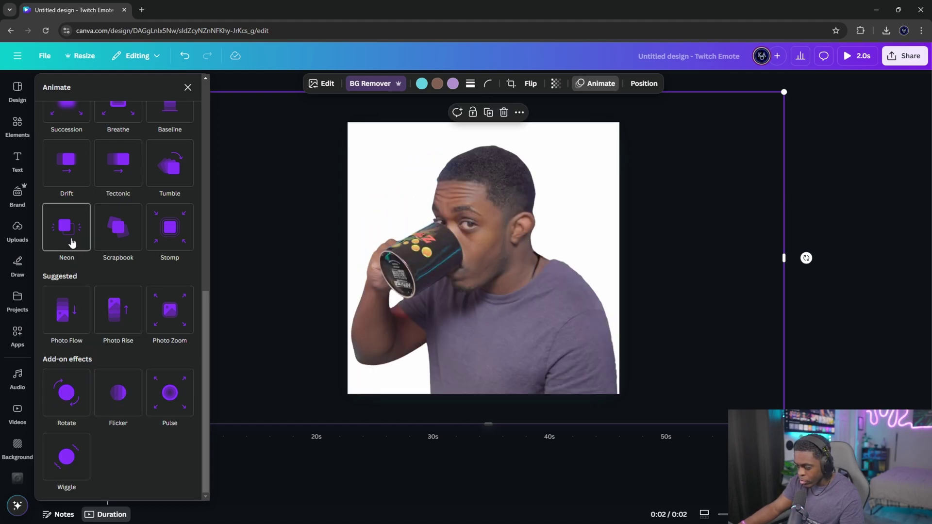
scroll(98, 275, "up", 5)
scroll(98, 274, "down", 5)
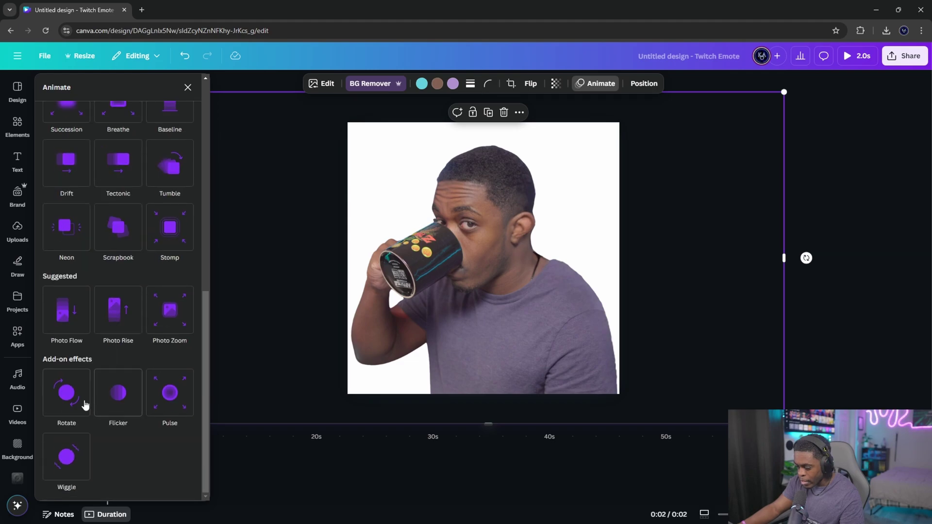
left_click(65, 400)
left_click_drag(119, 457, 211, 456)
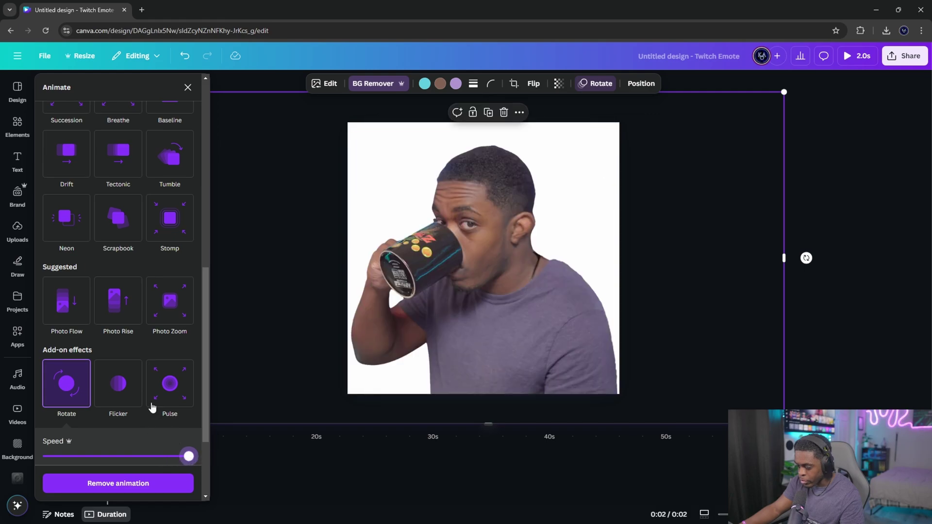
Switch to Stomp on exit, remove the Rotate effect, and try Pulse with adjusted intensity.
left_click(160, 224)
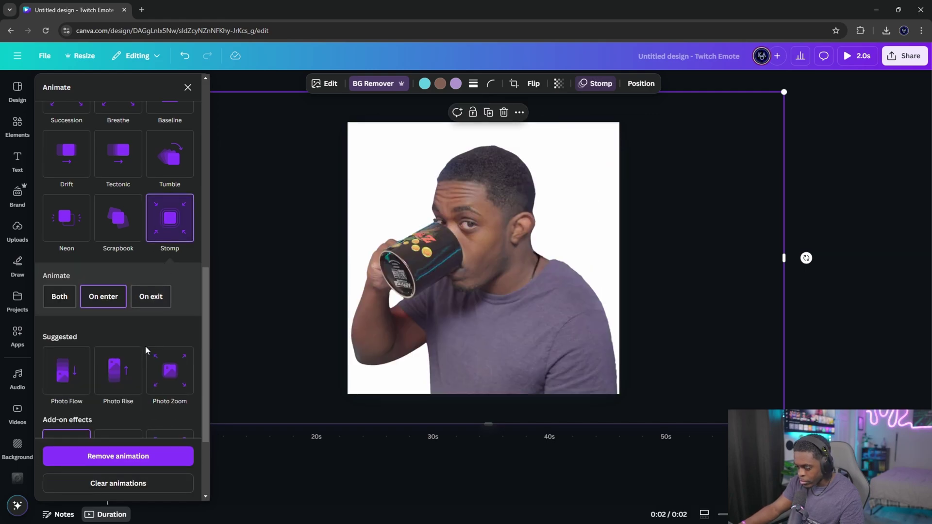
left_click(149, 296)
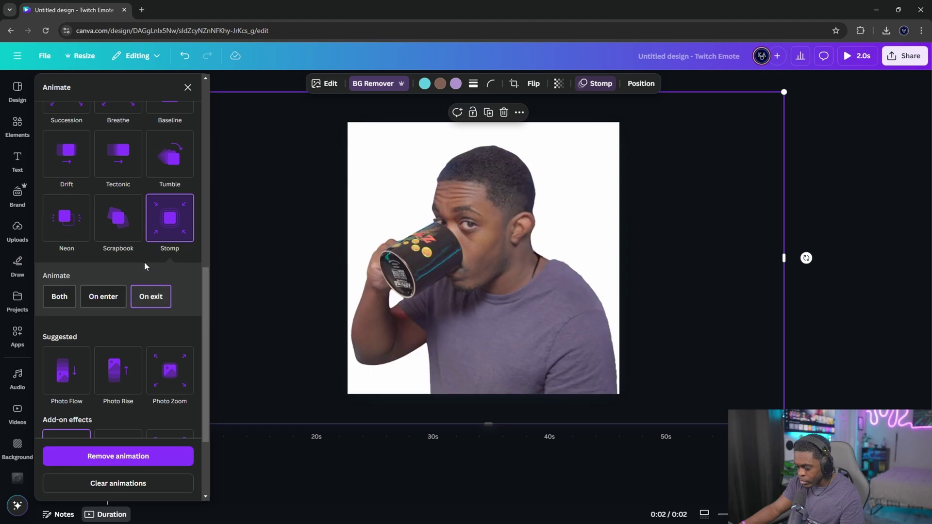
left_click(142, 458)
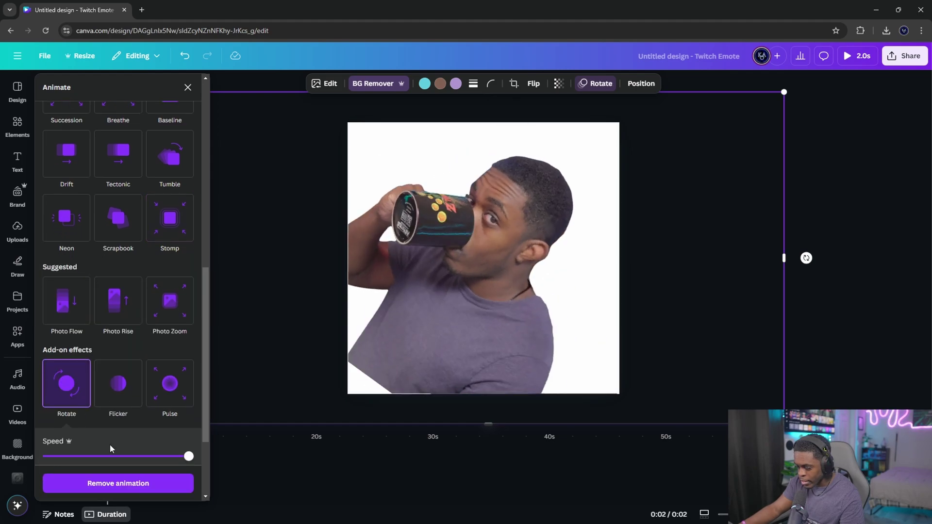
left_click(144, 480)
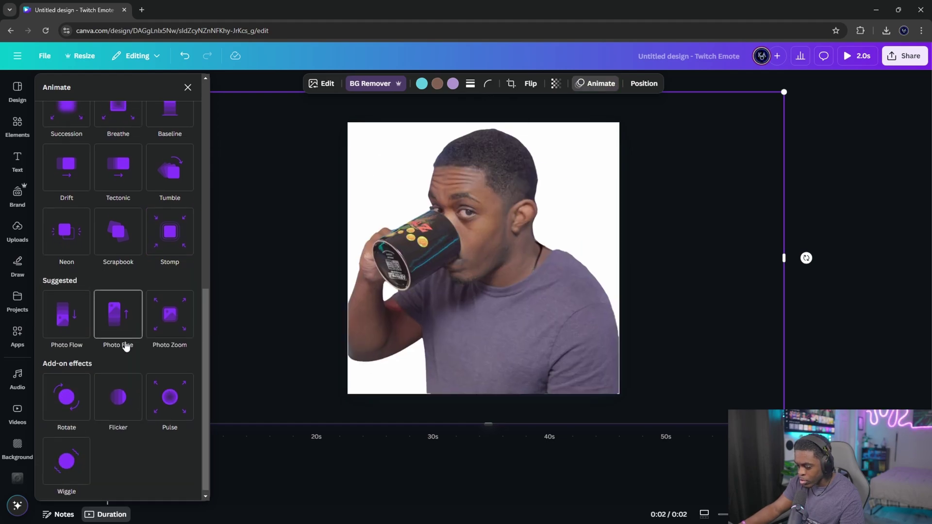
scroll(125, 343, "up", 2)
scroll(133, 369, "down", 2)
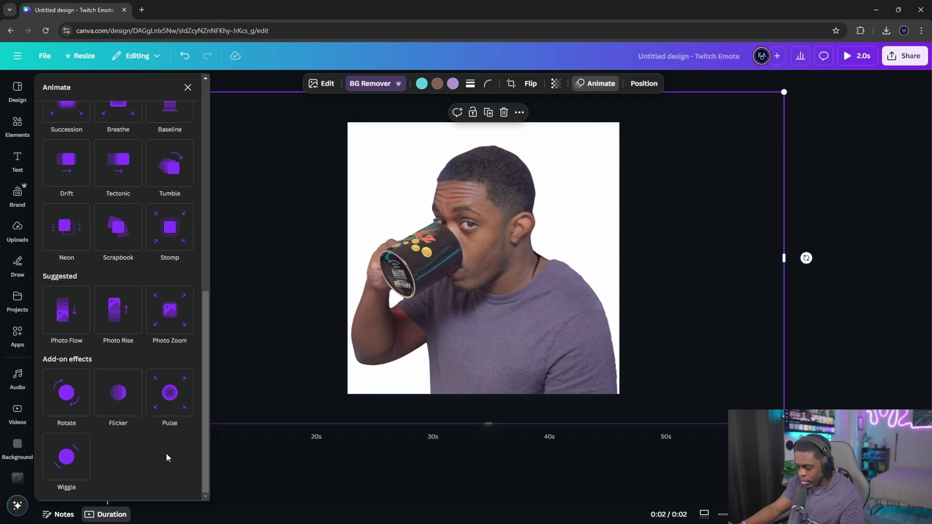
left_click(167, 404)
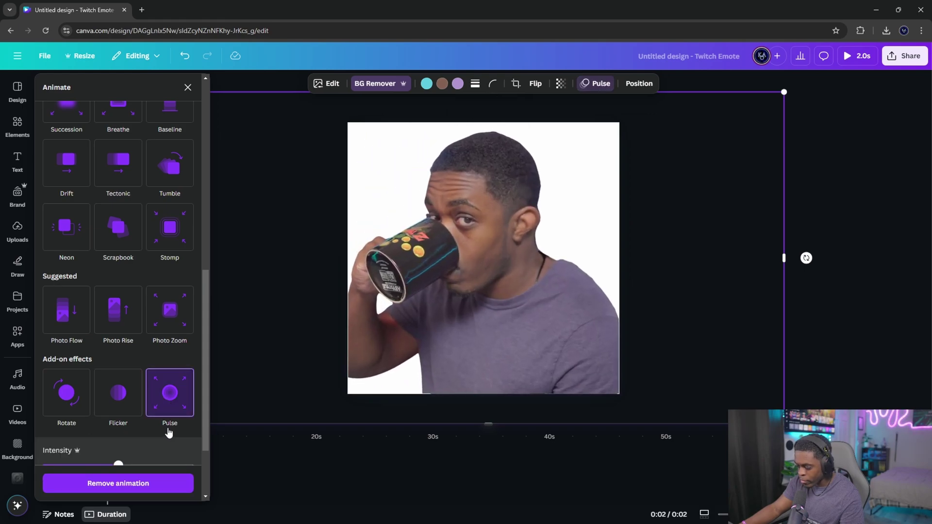
scroll(127, 441, "down", 1)
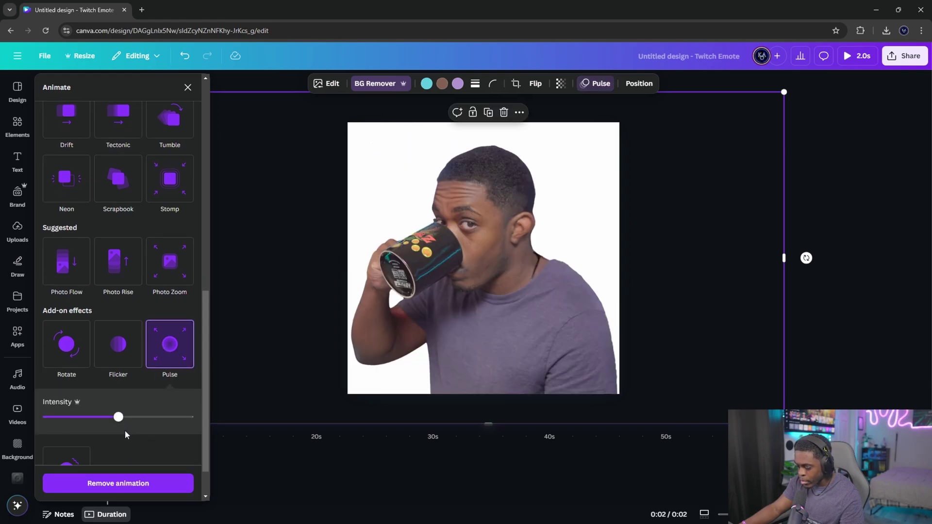
left_click_drag(118, 417, 158, 416)
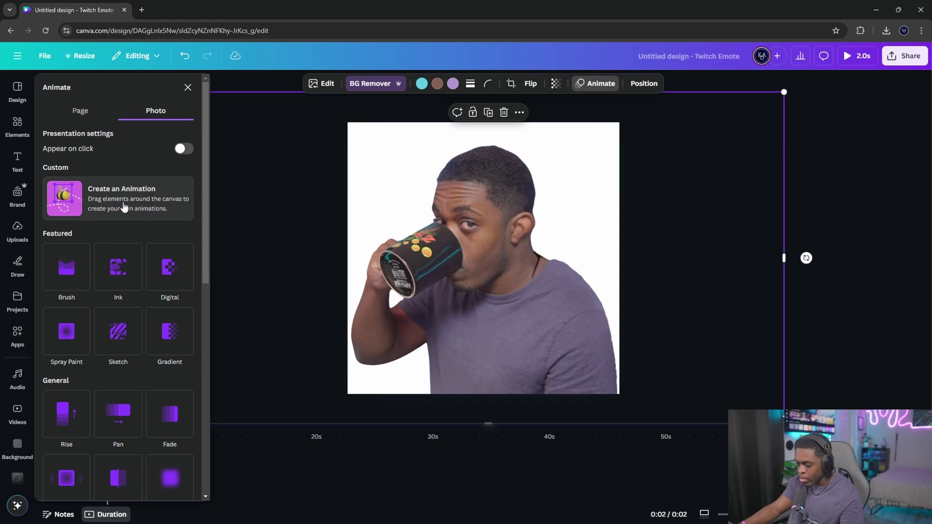
Draw a custom motion path sliding the photo straight right, discarding the earlier attempts.
left_click(117, 207)
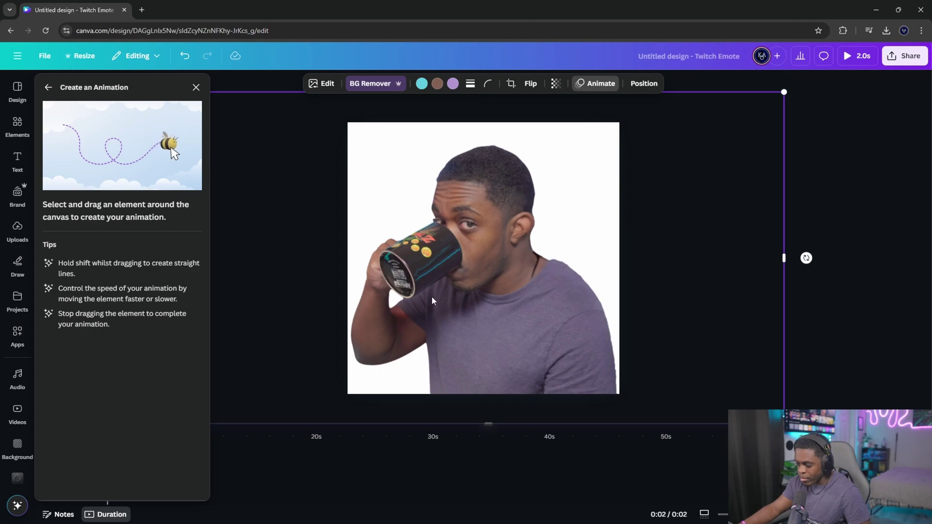
mouse_move(477, 295)
left_mouse_down()
mouse_move(536, 299)
mouse_move(533, 241)
mouse_move(462, 269)
mouse_move(392, 267)
mouse_move(408, 222)
mouse_move(453, 253)
mouse_move(496, 307)
mouse_move(571, 272)
mouse_move(497, 243)
mouse_move(439, 306)
mouse_move(370, 336)
mouse_move(527, 338)
left_mouse_up()
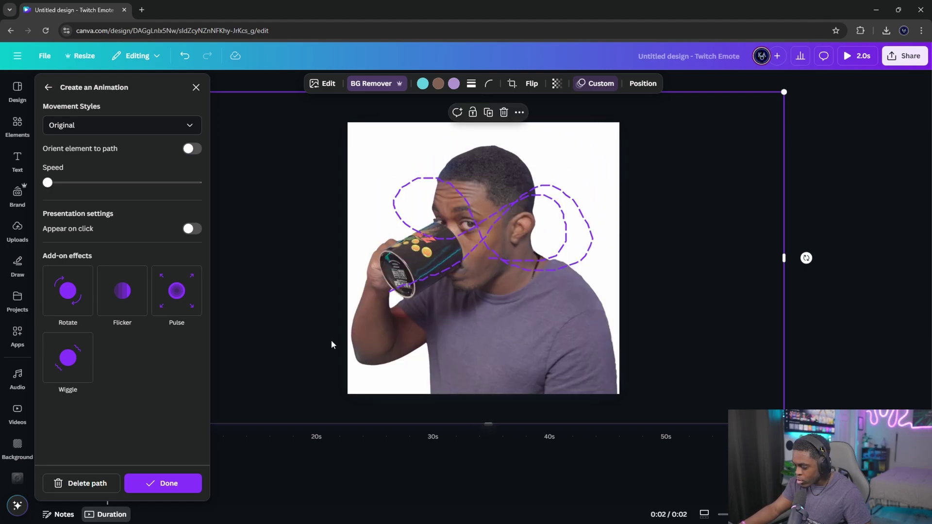
left_click(68, 483)
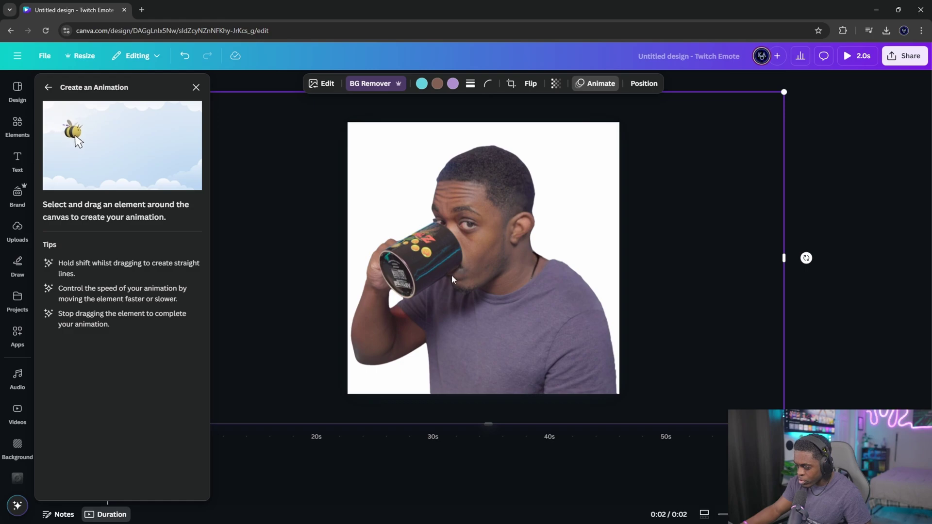
mouse_move(452, 275)
left_mouse_down()
mouse_move(674, 274)
mouse_move(677, 265)
left_mouse_up()
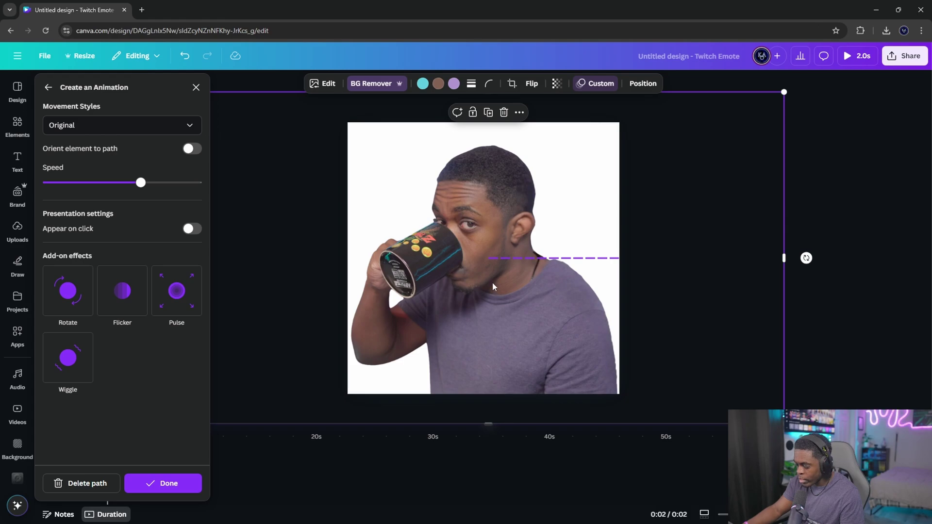
key("ctrl+z")
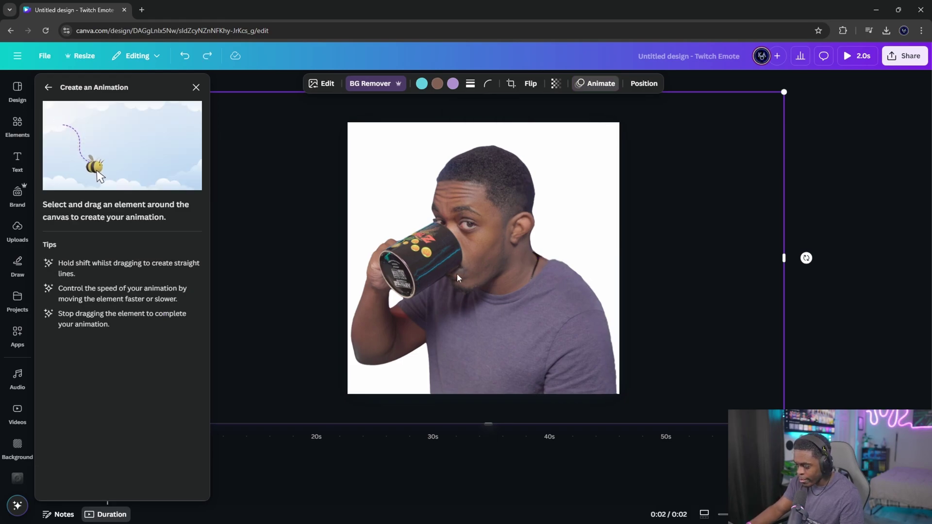
left_click_drag(458, 273, 744, 293)
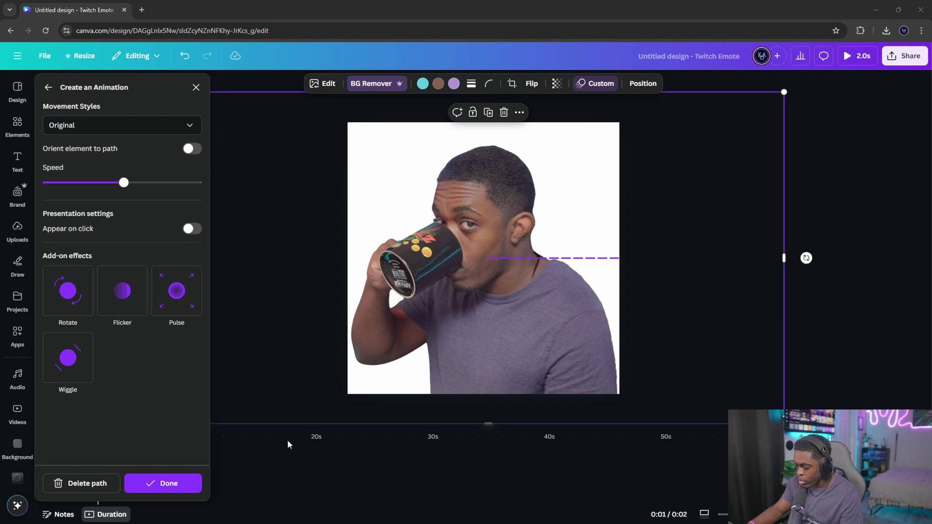
Finish the custom motion path, preview it twice, then reopen its animation settings.
left_click(175, 487)
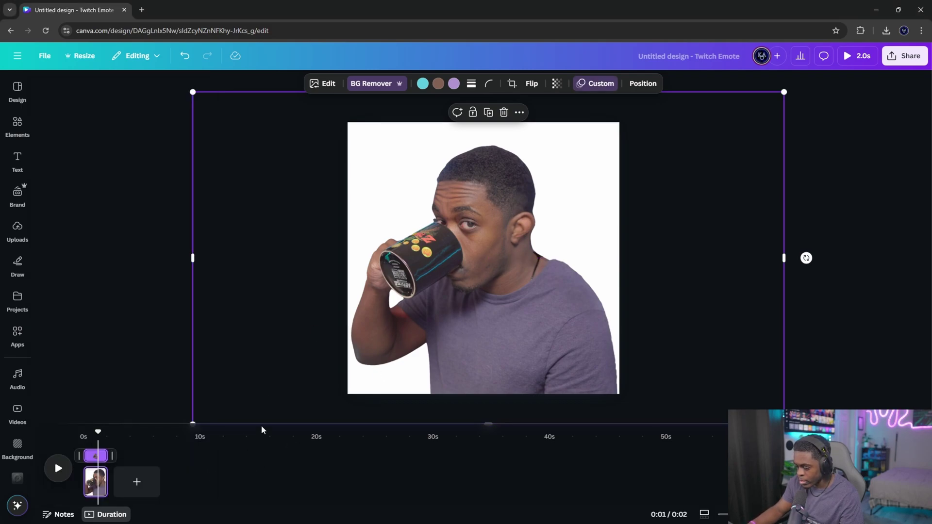
left_click(58, 478)
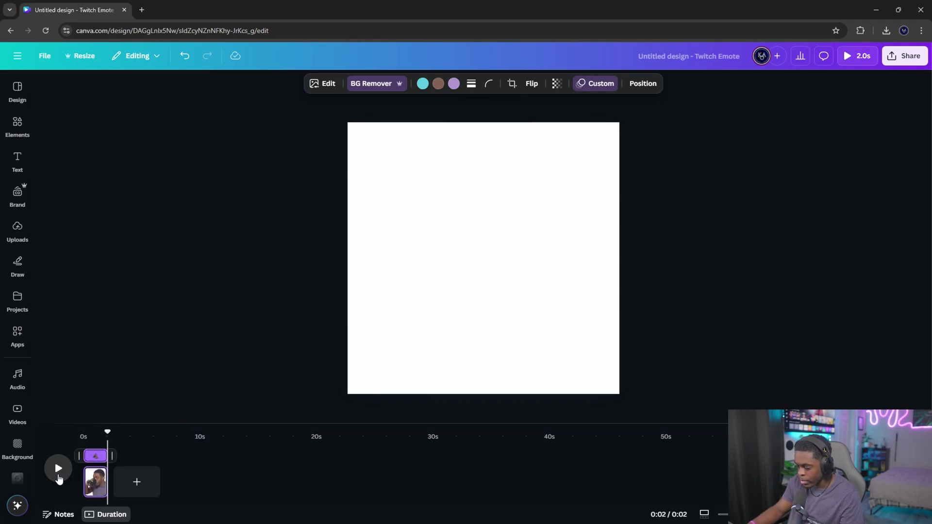
left_click(58, 477)
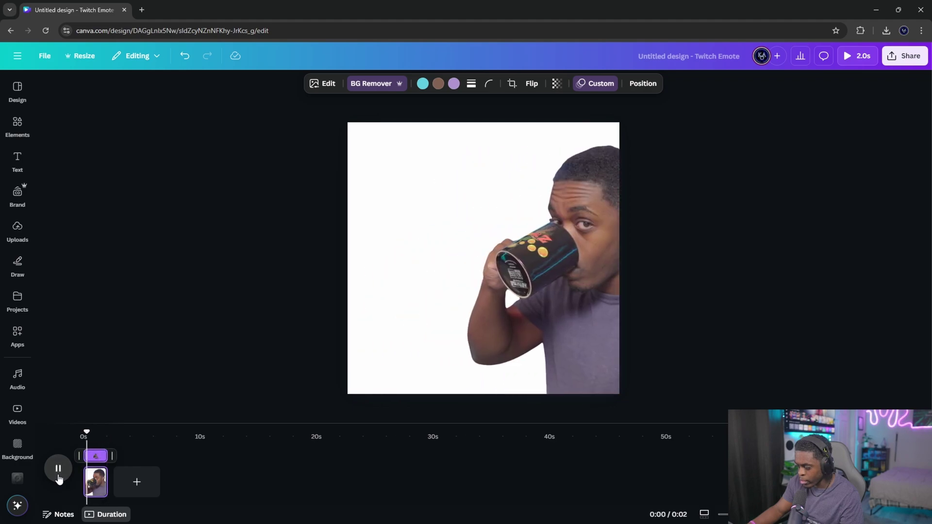
left_click(776, 314)
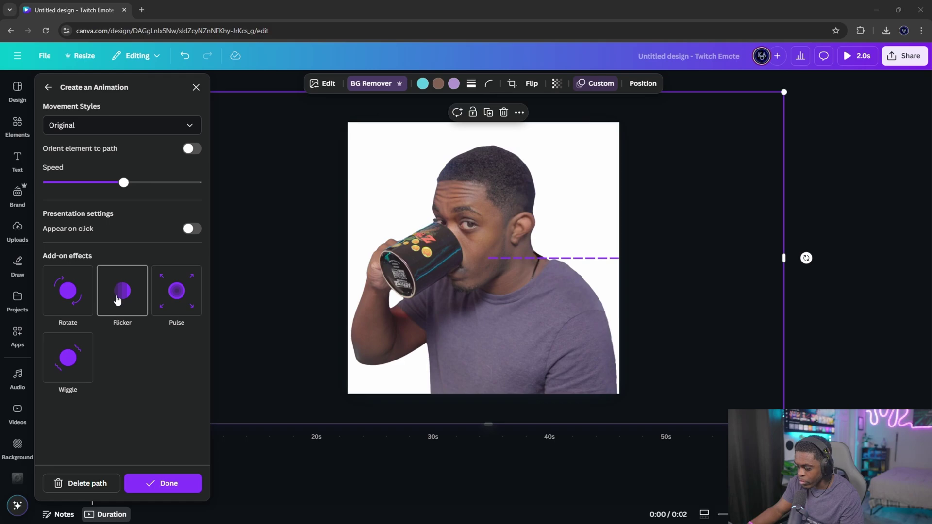
Add the Flicker effect, set Smooth movement style, and lower the speed slightly.
left_click(123, 306)
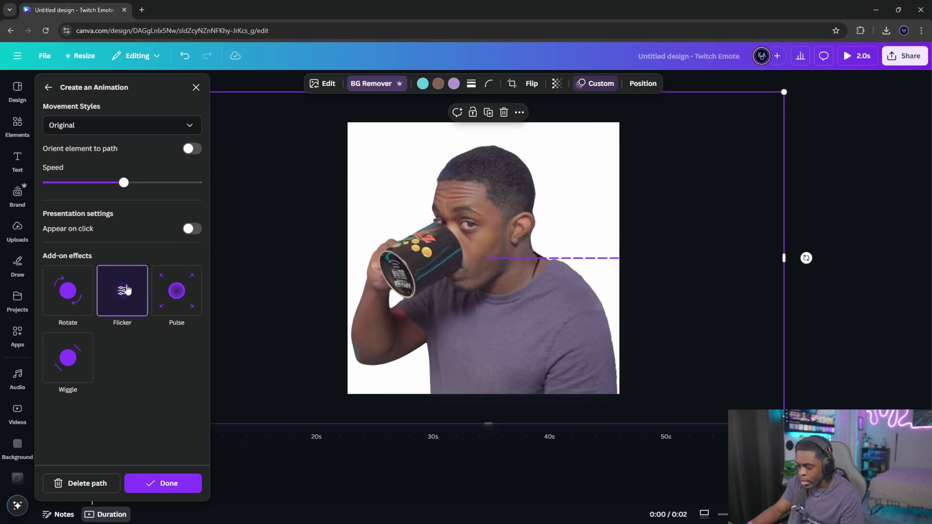
left_click(126, 133)
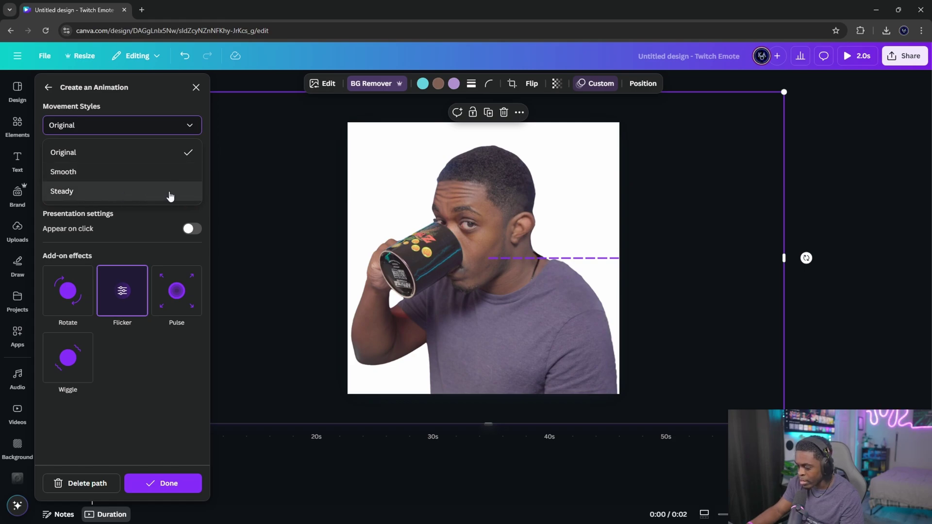
left_click(123, 173)
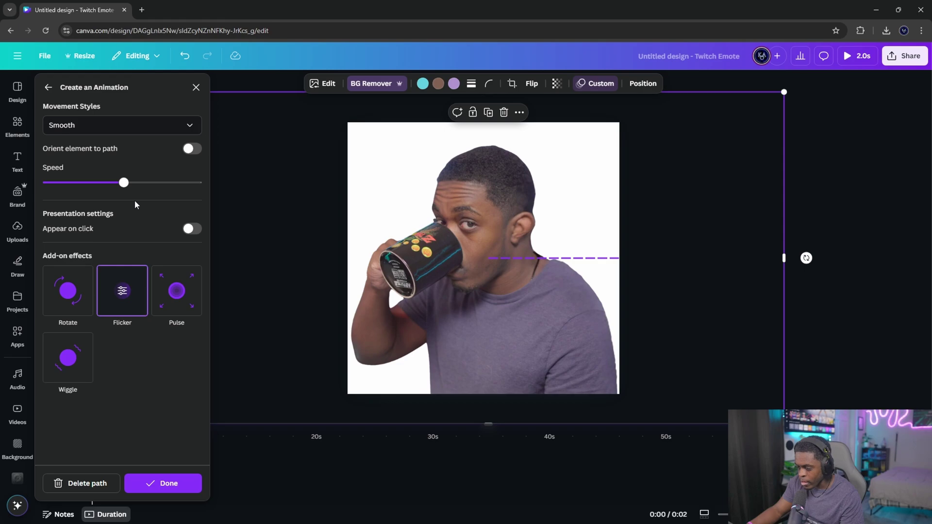
left_click_drag(123, 183, 103, 199)
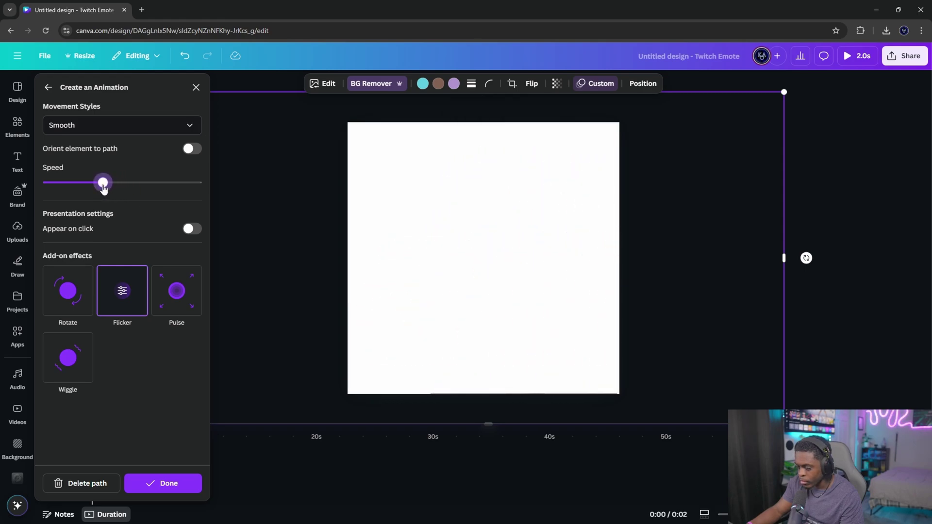